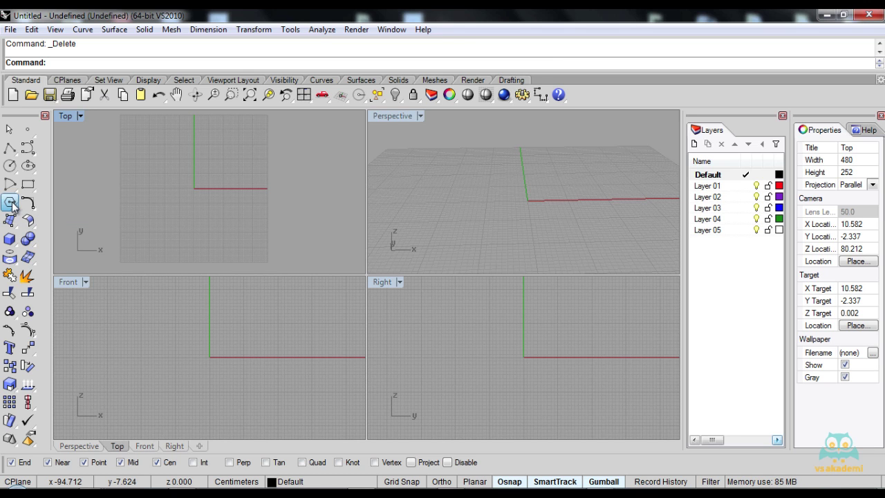
# Float the polygon tools as a separate palette beside the drawing area and maximize the Top view
pyautogui.click(14, 205)
pyautogui.moveTo(38, 197); pyautogui.dragTo(608, 189)
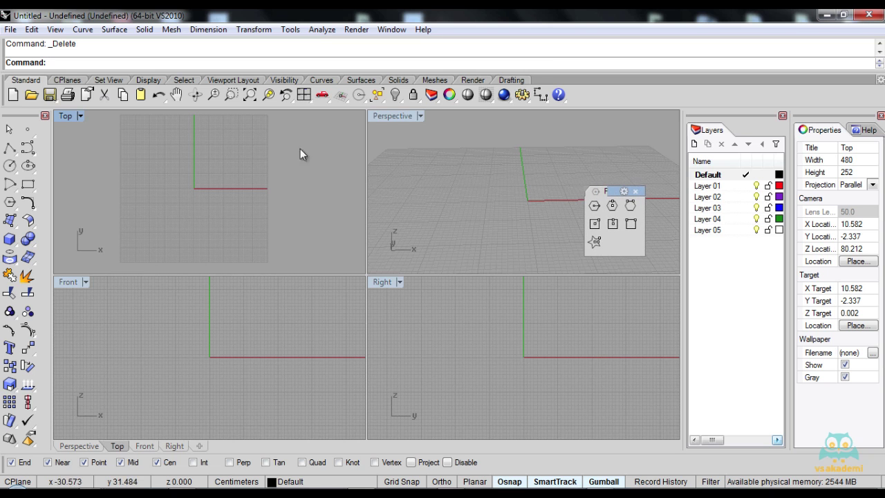
pyautogui.doubleClick(65, 116)
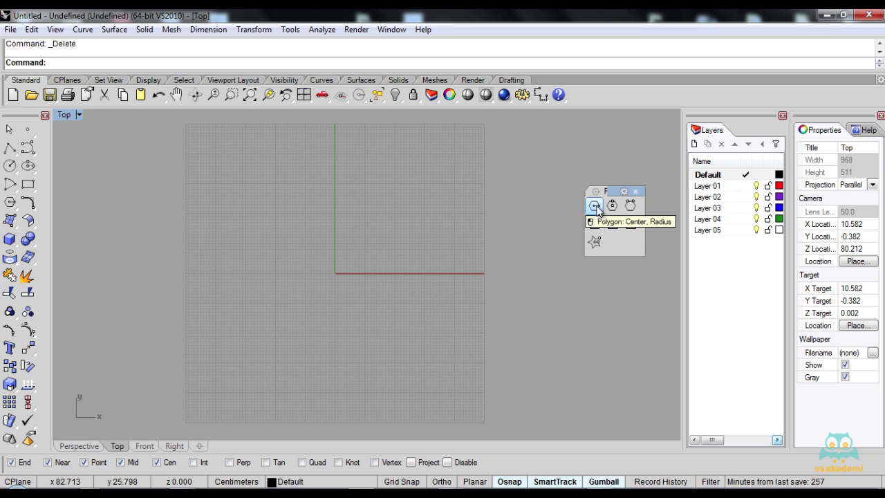
pyautogui.moveTo(354, 179); pyautogui.dragTo(353, 182, button='right')
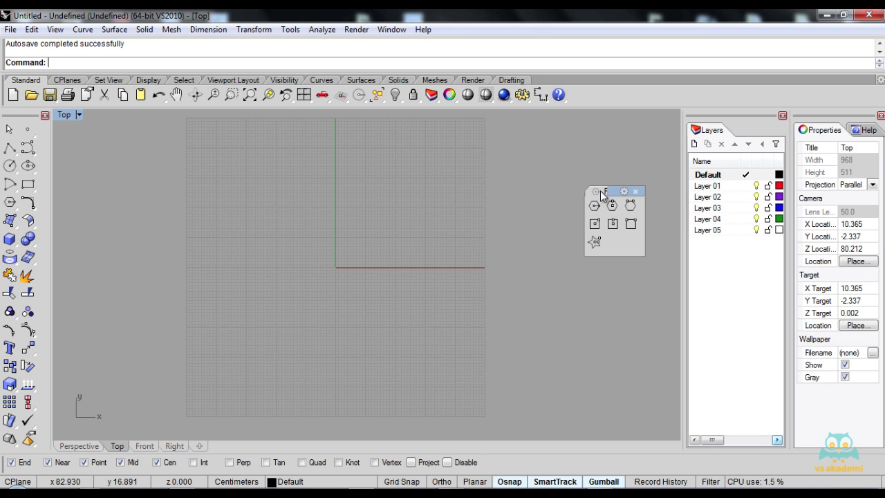
pyautogui.moveTo(601, 190); pyautogui.dragTo(615, 156)
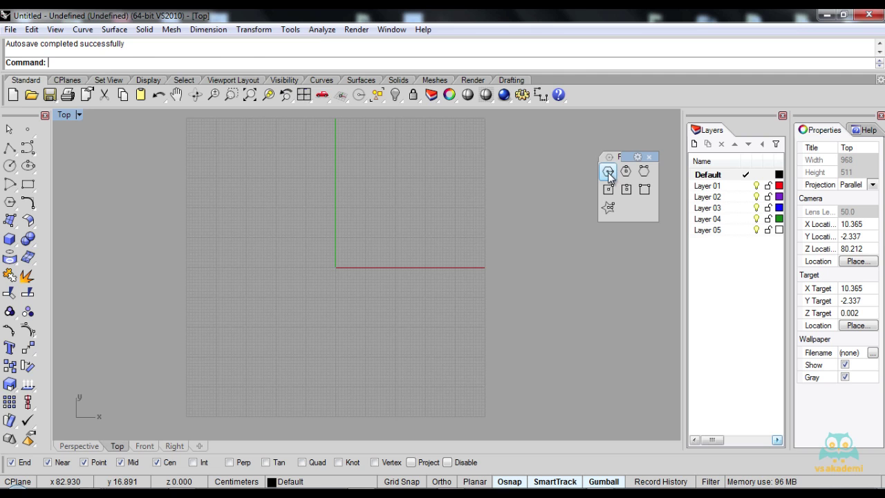
# Draw an inscribed eight-sided polygon centred at 0,0,0 with a 20 cm radius and one corner on the positive X axis
pyautogui.click(608, 173)
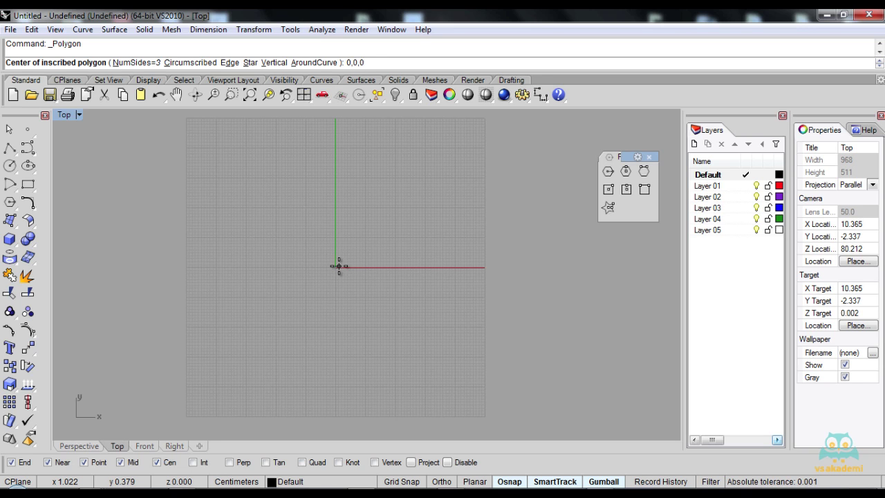
pyautogui.press('Return')
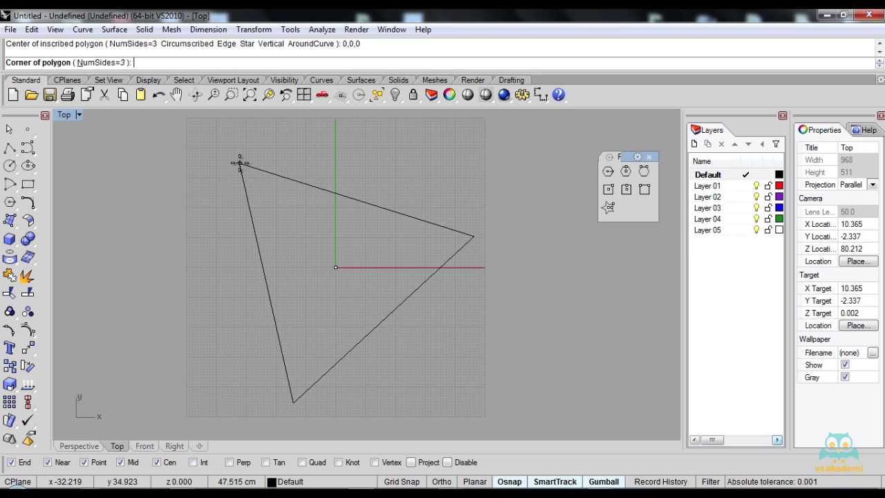
pyautogui.click(114, 63)
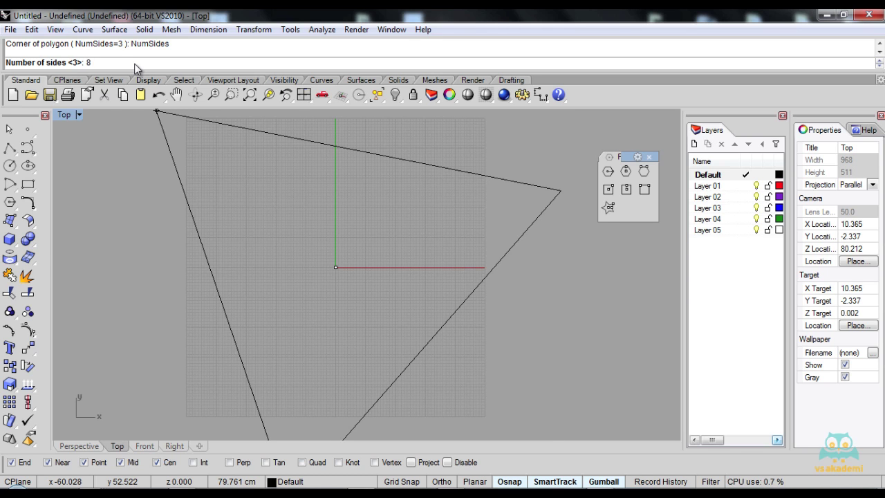
pyautogui.press('Return')
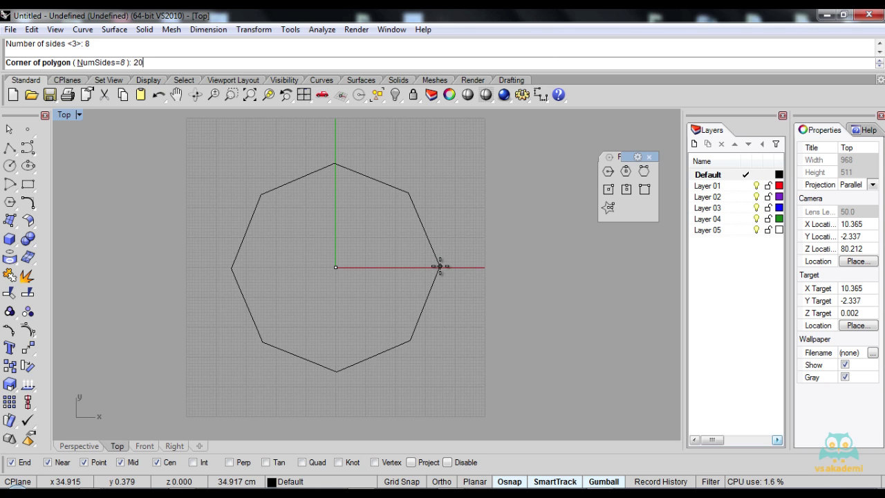
pyautogui.press('Return')
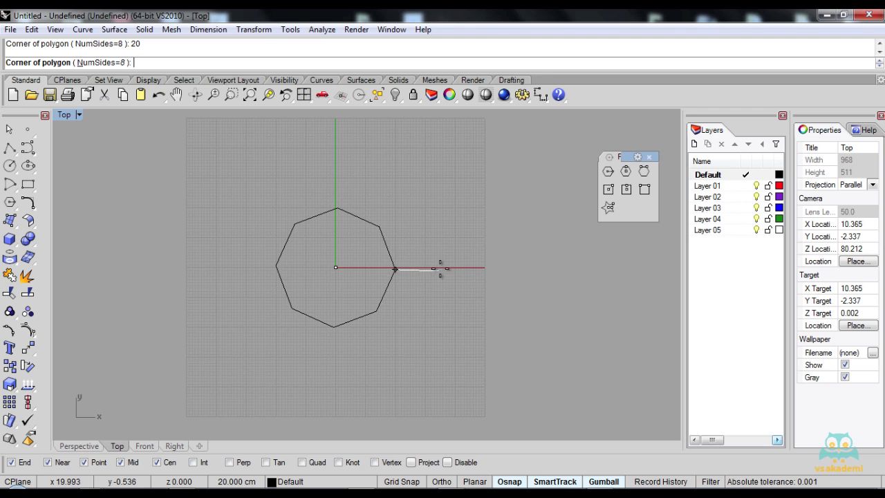
pyautogui.click(440, 268)
pyautogui.moveTo(404, 269); pyautogui.dragTo(376, 263, button='right')
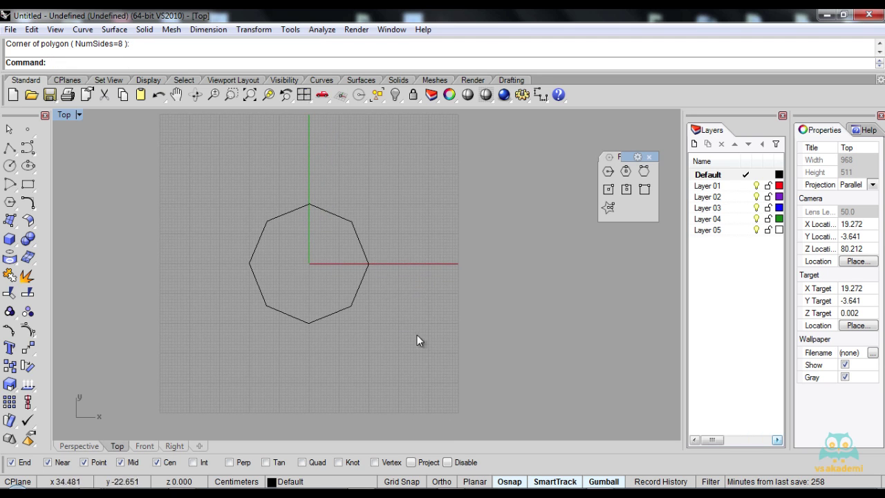
# Move the octagon along the negative X axis, clear of the origin, and deselect it
pyautogui.click(267, 221)
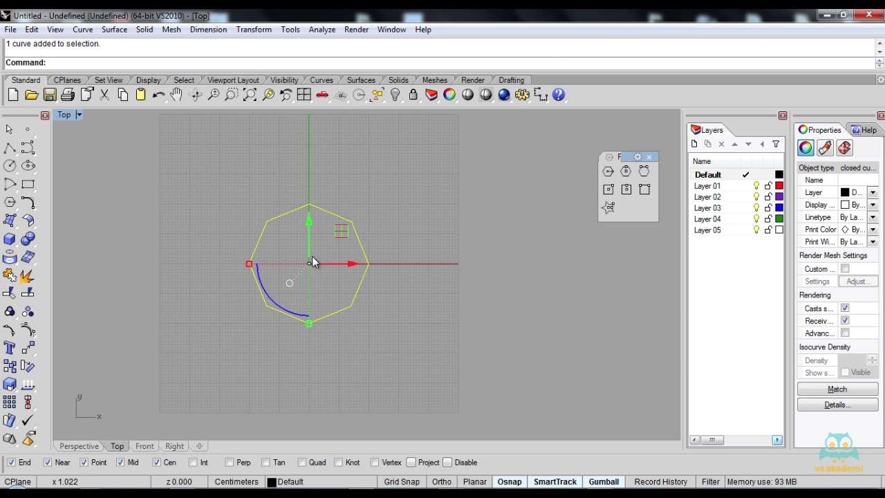
pyautogui.moveTo(343, 263); pyautogui.dragTo(179, 263)
pyautogui.click(583, 201)
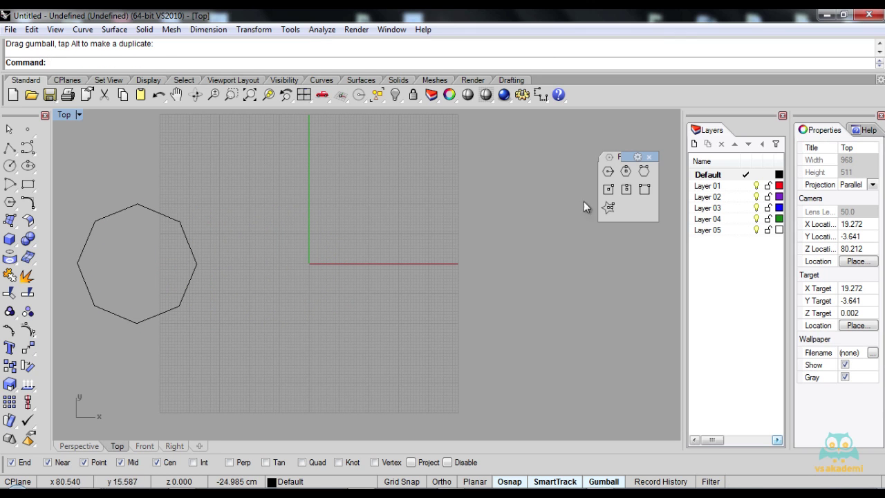
# Draw a circumscribed five-sided polygon centred on the origin, using Ortho to place an edge midpoint about 19 cm along the positive X axis
pyautogui.click(626, 172)
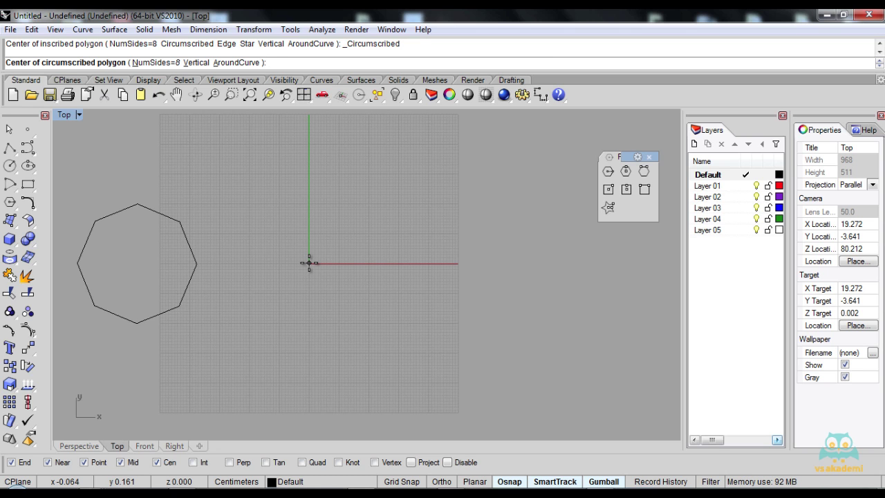
pyautogui.click(308, 262)
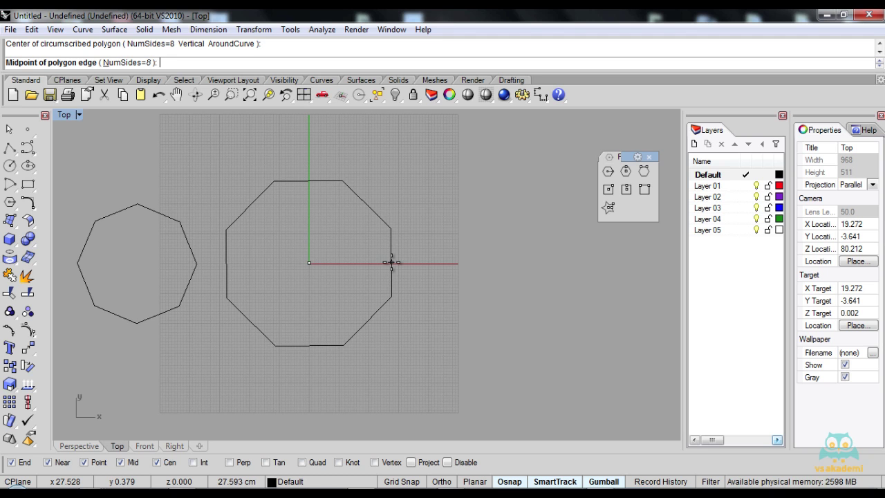
pyautogui.press('F8')
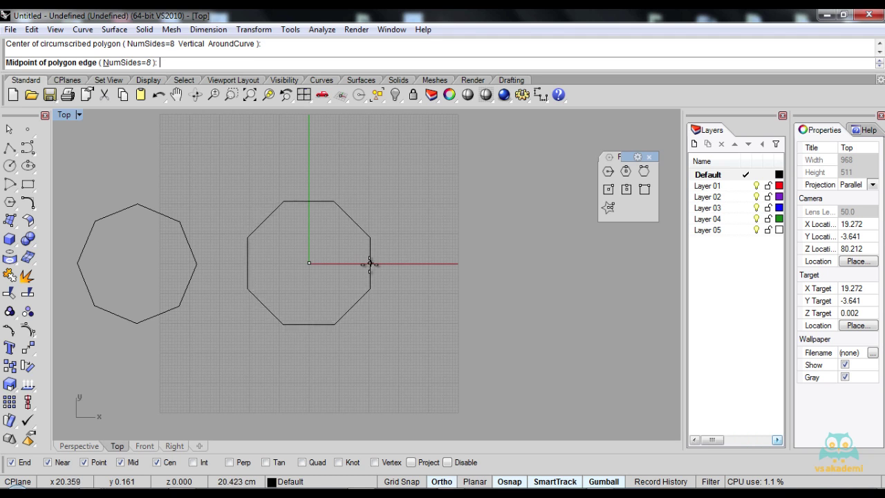
pyautogui.press('F8')
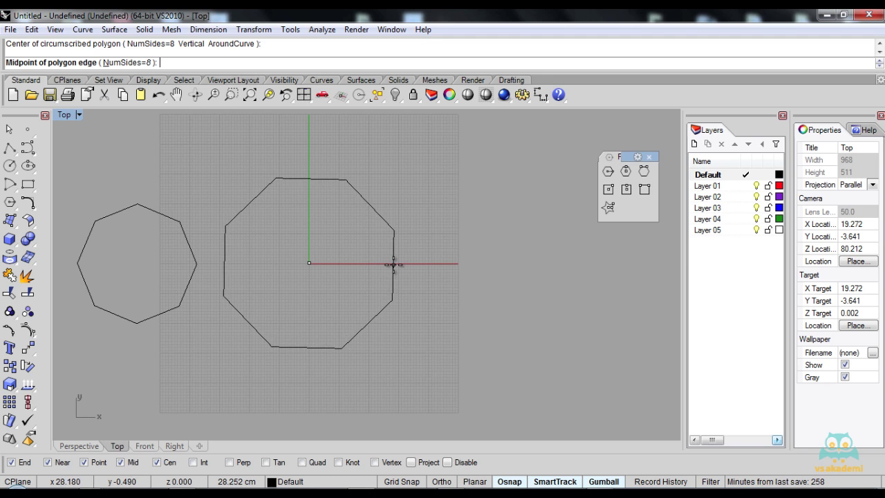
pyautogui.press('F8')
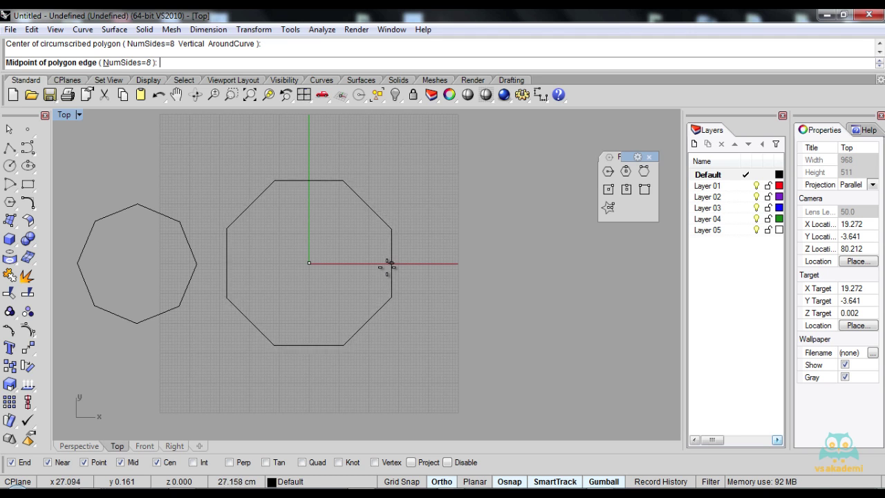
pyautogui.press('F8')
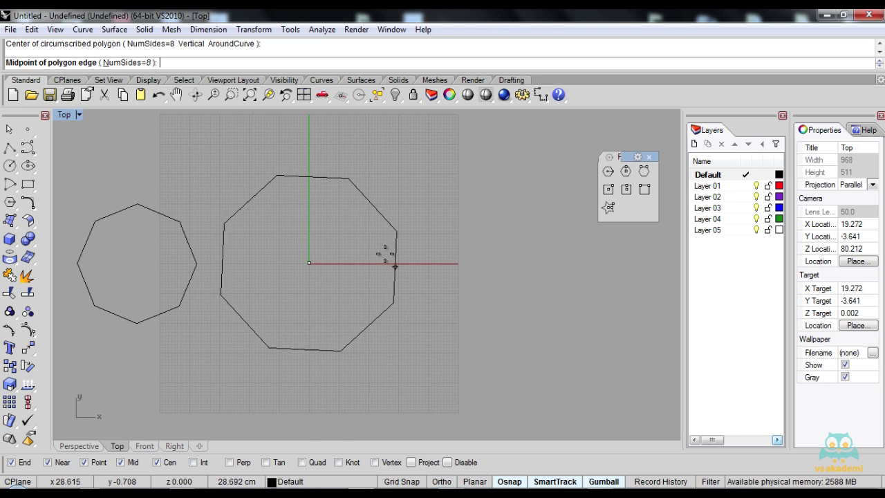
pyautogui.click(149, 63)
pyautogui.write('5')
pyautogui.press('Return')
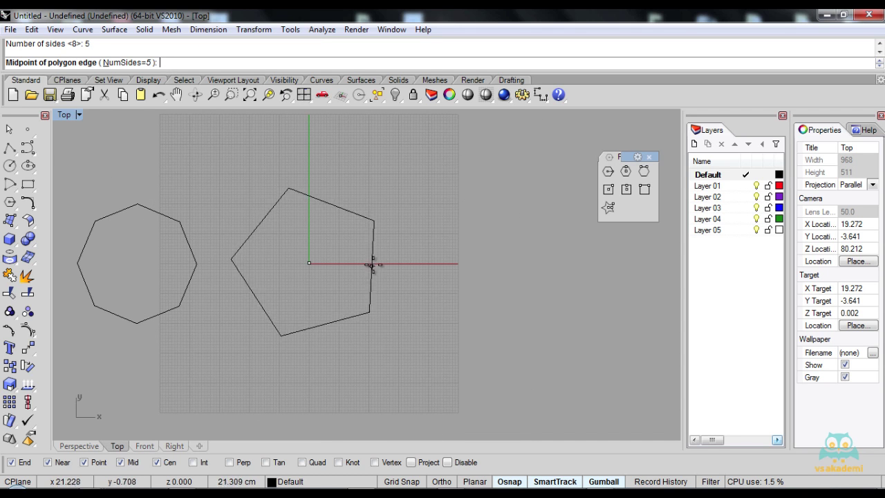
pyautogui.press('F8')
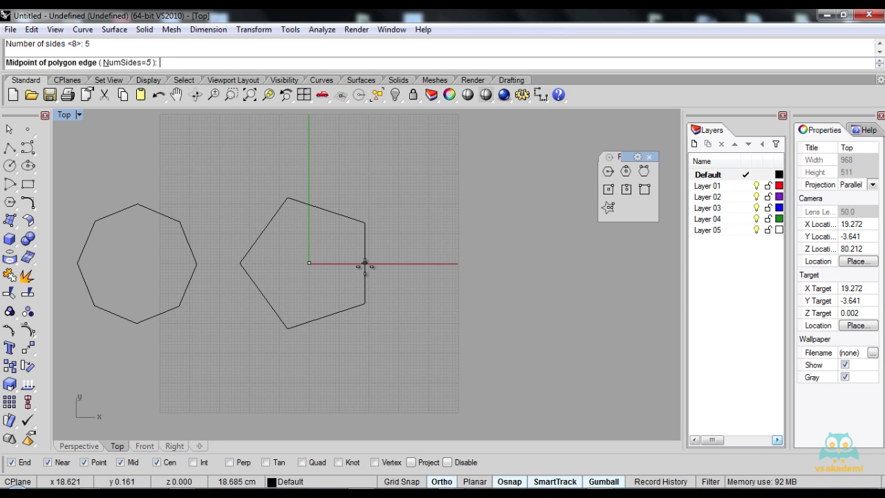
pyautogui.click(364, 264)
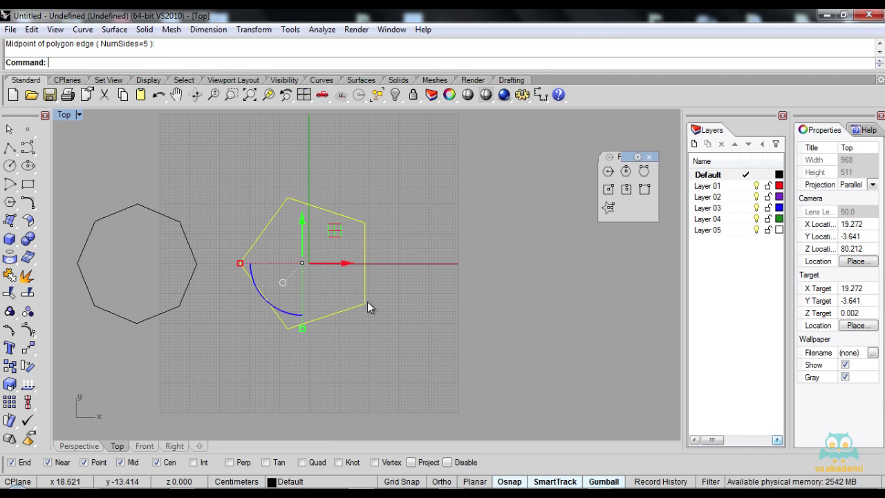
# Move the pentagon about 75 cm along the positive X axis and deselect it
pyautogui.click(364, 298)
pyautogui.moveTo(343, 263); pyautogui.dragTo(566, 257)
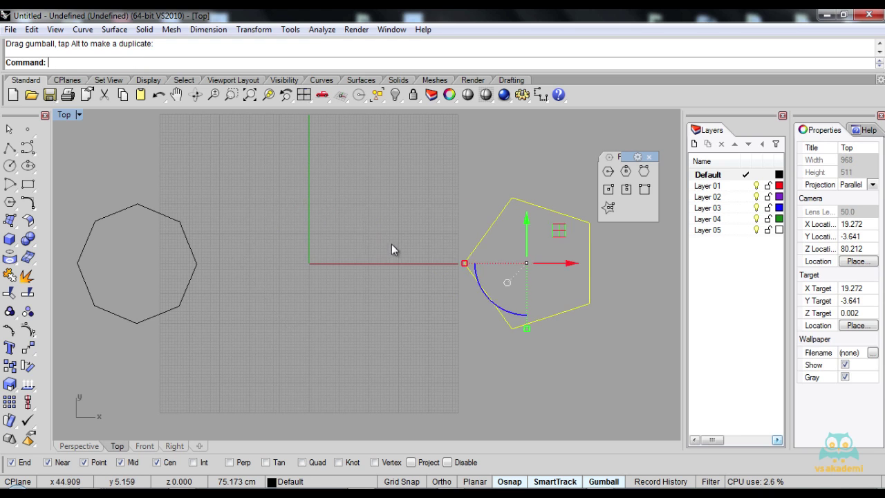
pyautogui.click(401, 316)
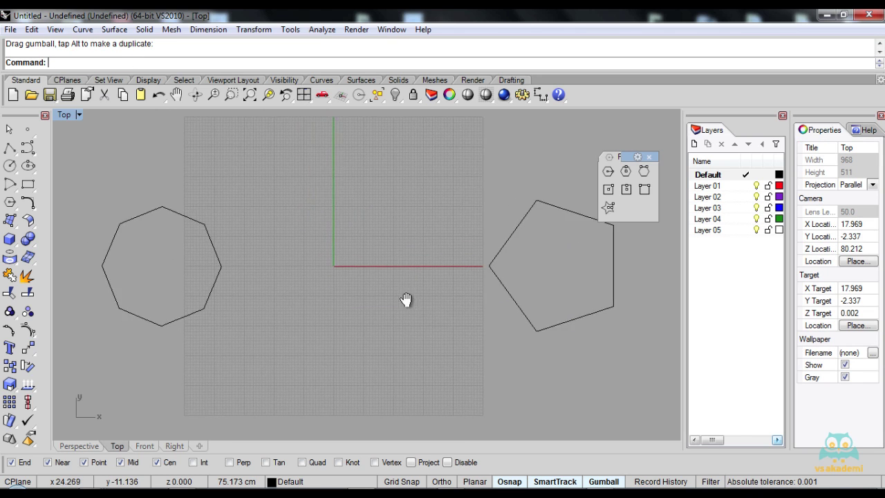
# Start a polygon by edge at about (-21, -44) below the origin and set its number of sides to 3
pyautogui.click(645, 173)
pyautogui.moveTo(326, 293); pyautogui.dragTo(326, 147, button='right')
pyautogui.click(264, 264)
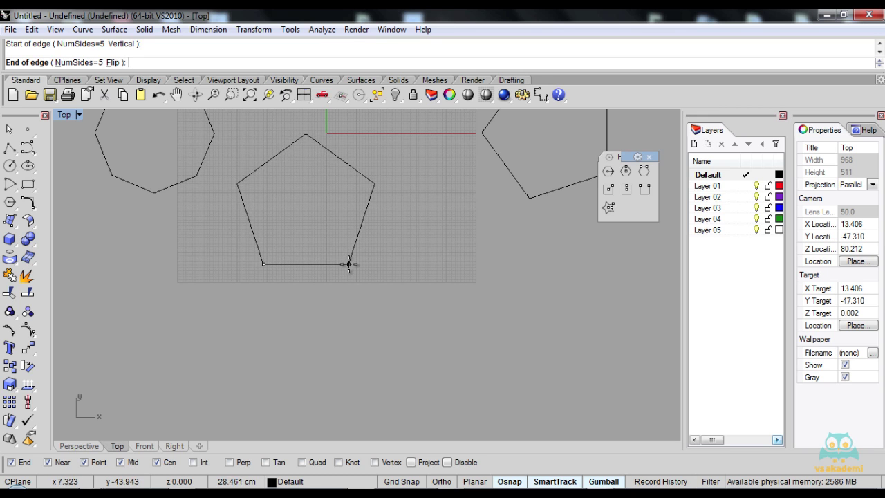
pyautogui.press('F8')
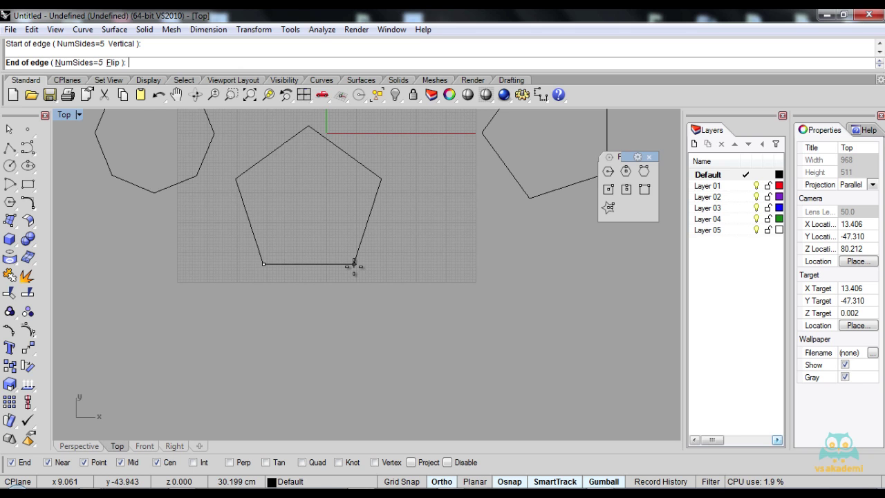
pyautogui.press('F8')
pyautogui.click(91, 62)
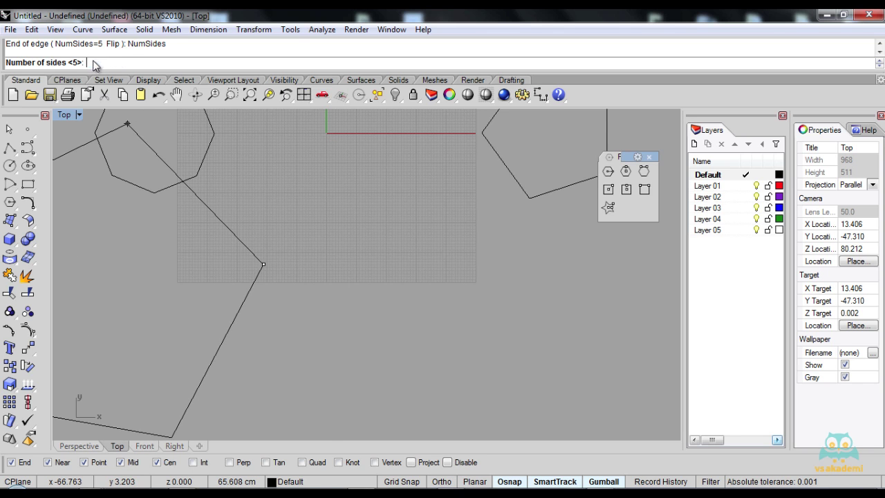
pyautogui.write('3')
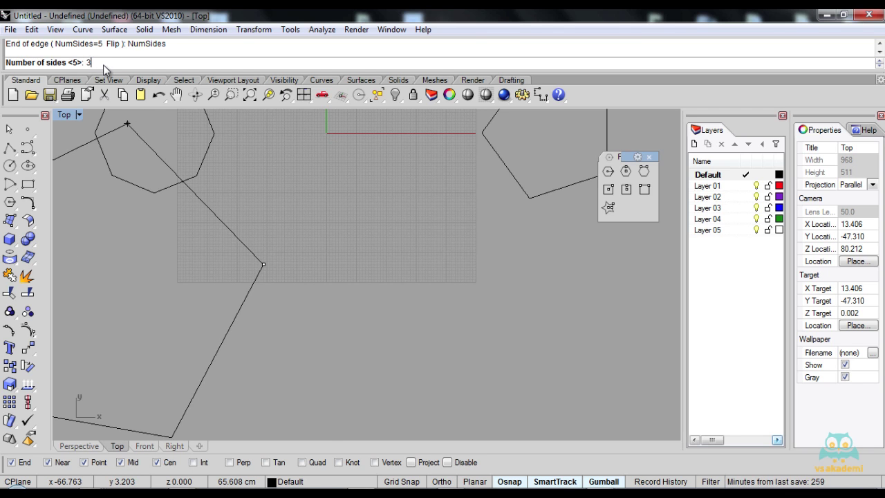
pyautogui.press('Return')
# Set the triangle's edge length to 35 cm and finish it with a horizontal base using Ortho
pyautogui.press('F8')
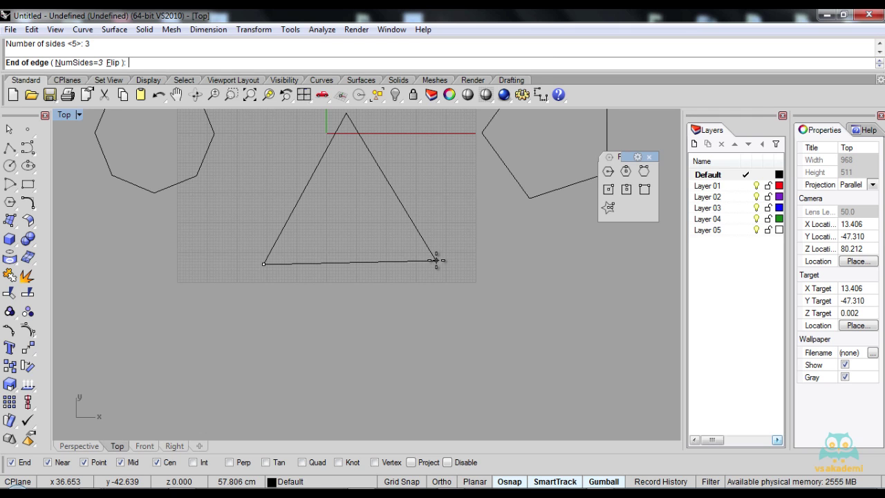
pyautogui.write('5')
pyautogui.press('Return')
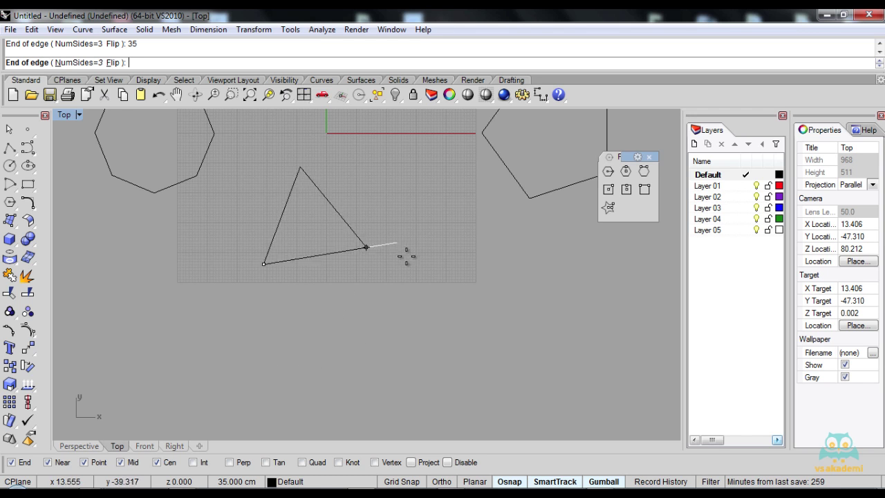
pyautogui.press('F8')
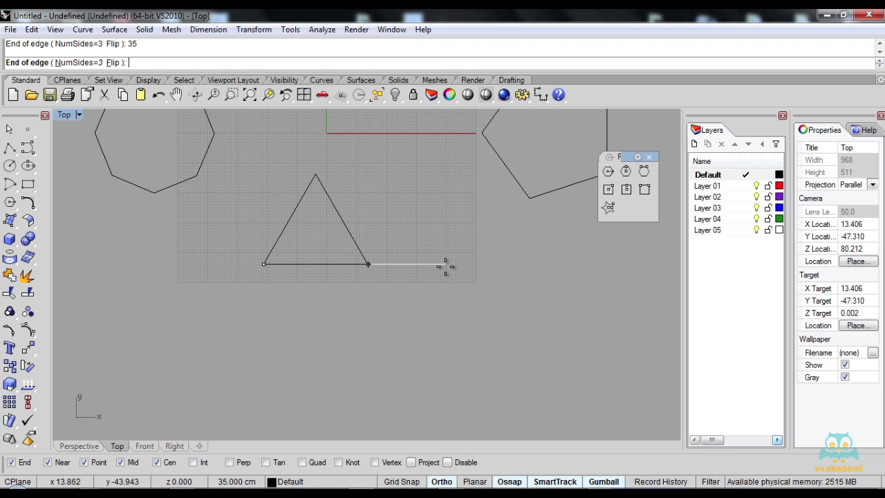
pyautogui.click(445, 266)
# Move the triangle up beside the origin, between the octagon and the pentagon, and deselect it
pyautogui.moveTo(281, 269); pyautogui.dragTo(290, 300, button='right')
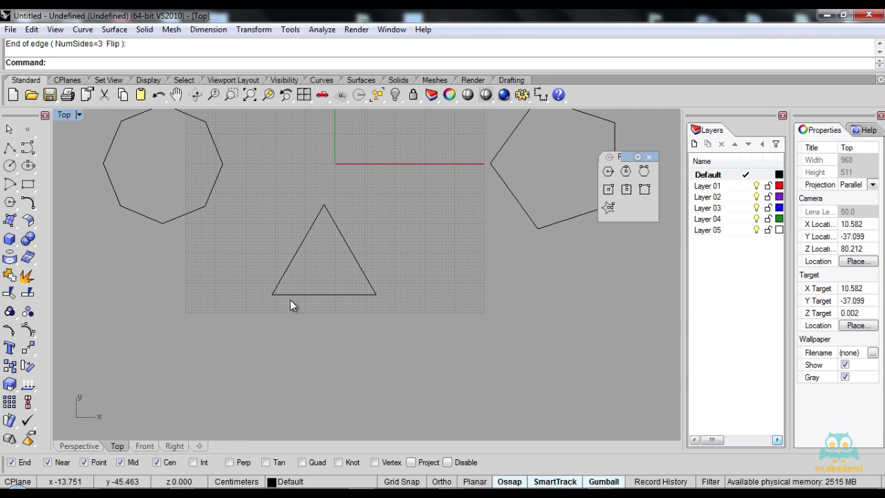
pyautogui.click(375, 293)
pyautogui.moveTo(368, 257); pyautogui.dragTo(408, 254)
pyautogui.moveTo(362, 202); pyautogui.dragTo(363, 119)
pyautogui.moveTo(386, 219); pyautogui.dragTo(387, 290, button='right')
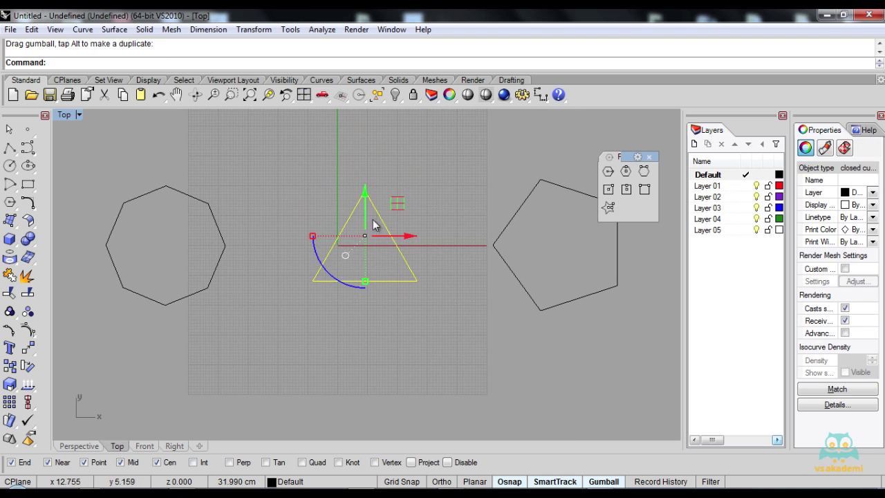
pyautogui.moveTo(365, 192); pyautogui.dragTo(366, 161)
pyautogui.moveTo(399, 205); pyautogui.dragTo(353, 219)
pyautogui.click(367, 301)
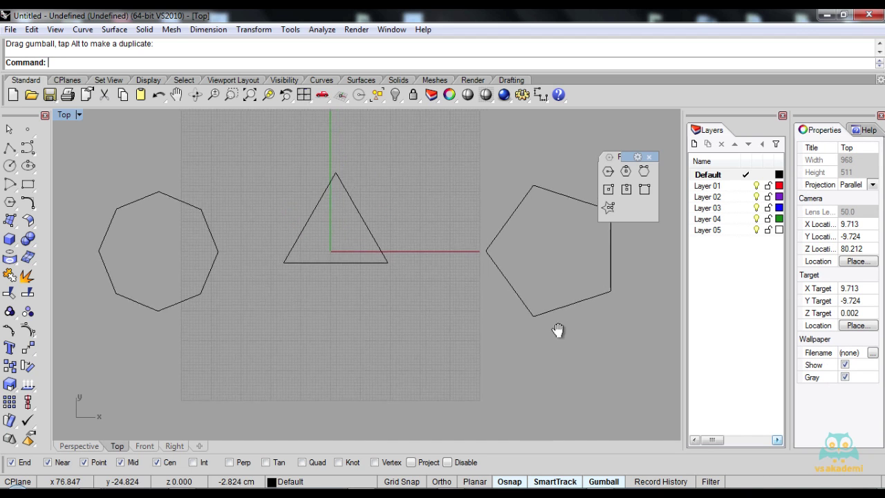